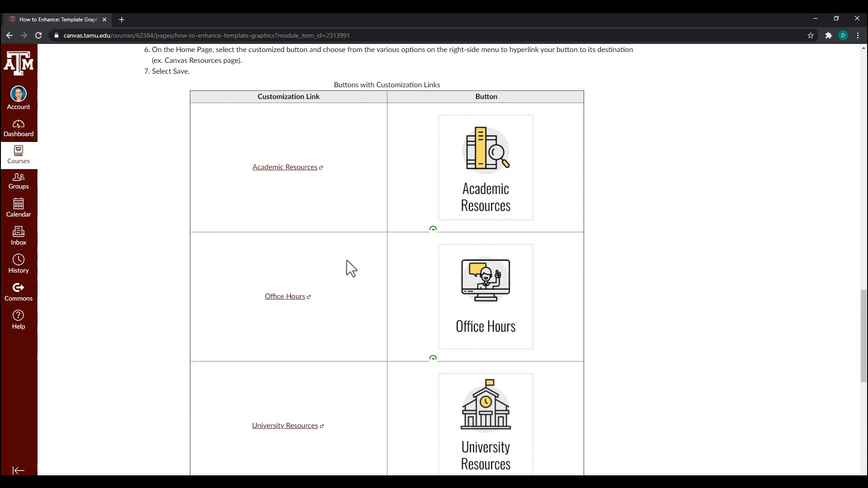
Open the Extra Help customization link in the button table and make a copy of its Google Drawings template
{"action": "scroll", "coordinate": [346, 260], "scroll_direction": "down", "scroll_amount": 1}
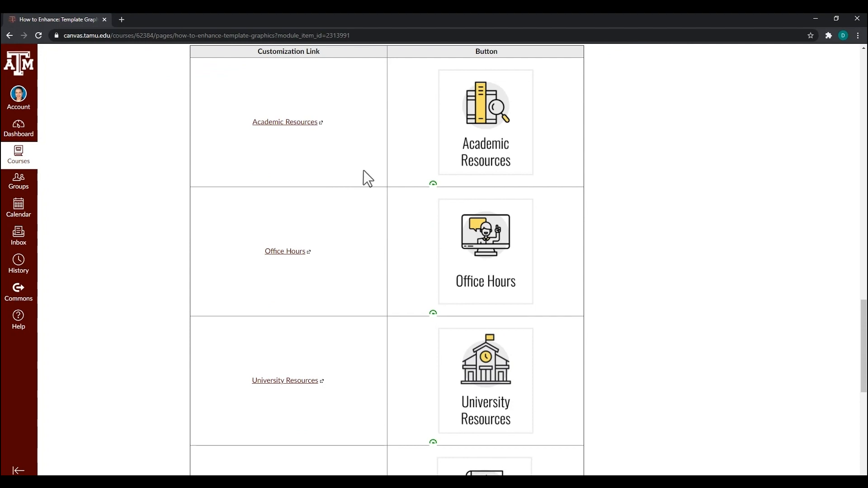
{"action": "scroll", "coordinate": [343, 278], "scroll_direction": "down", "scroll_amount": 7}
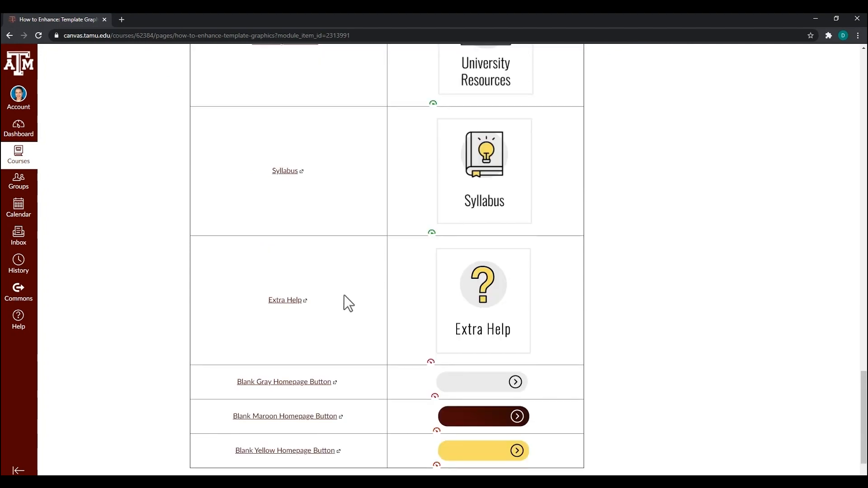
{"action": "scroll", "coordinate": [344, 295], "scroll_direction": "down", "scroll_amount": 1}
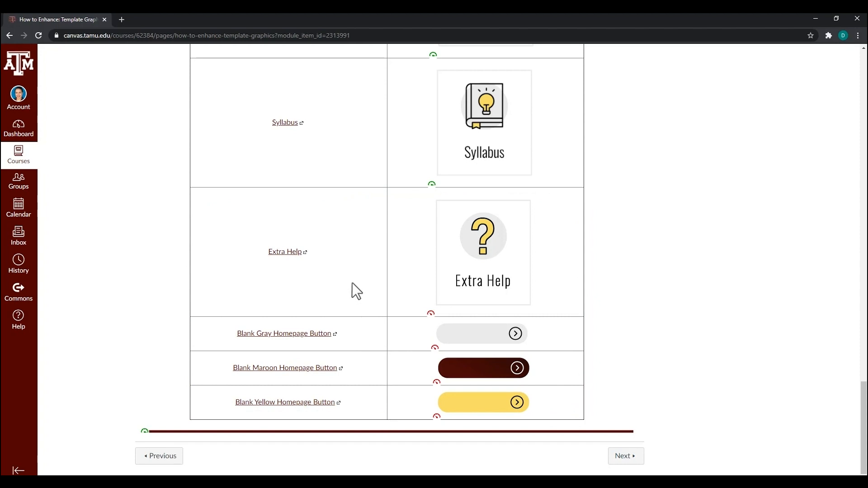
{"action": "left_click", "coordinate": [298, 256]}
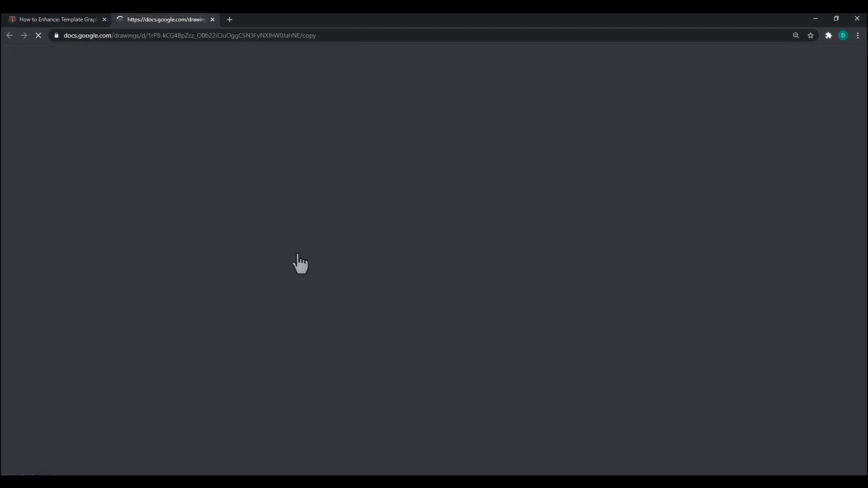
{"action": "left_click", "coordinate": [284, 236]}
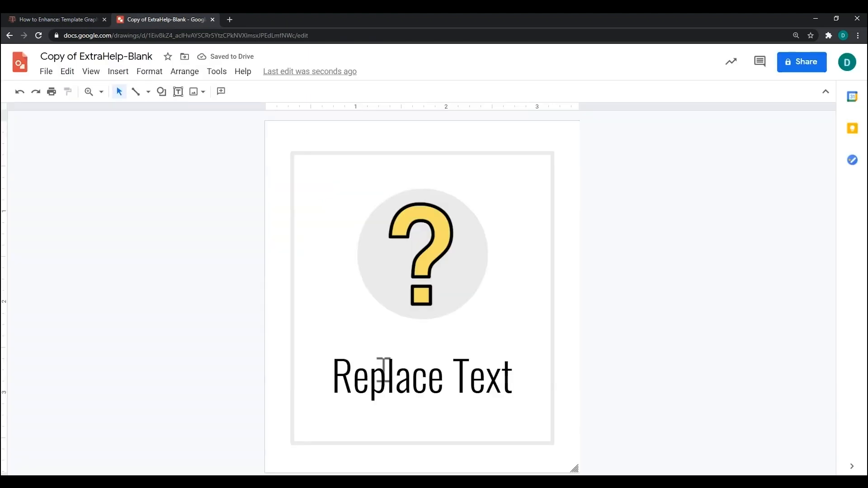
Replace the "Replace Text" placeholder below the question mark with "FAQs"
{"action": "left_click", "coordinate": [468, 386]}
{"action": "left_click_drag", "start_coordinate": [515, 378], "coordinate": [340, 377]}
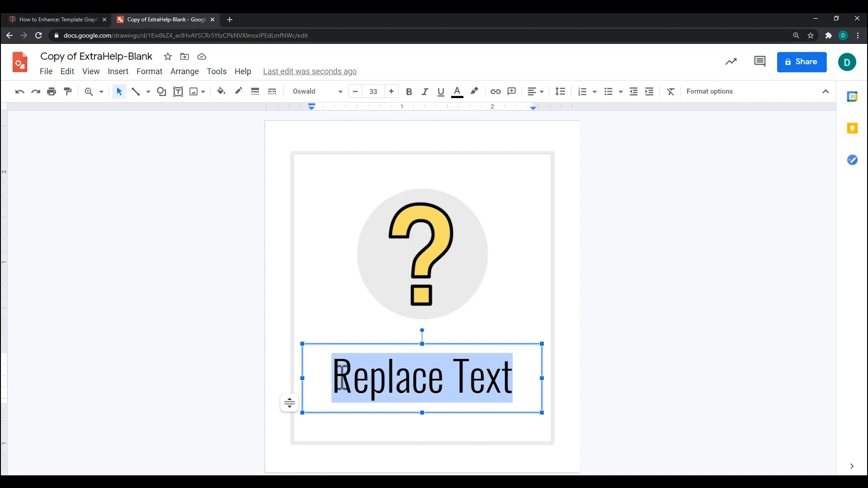
{"action": "type", "text": "FA"}
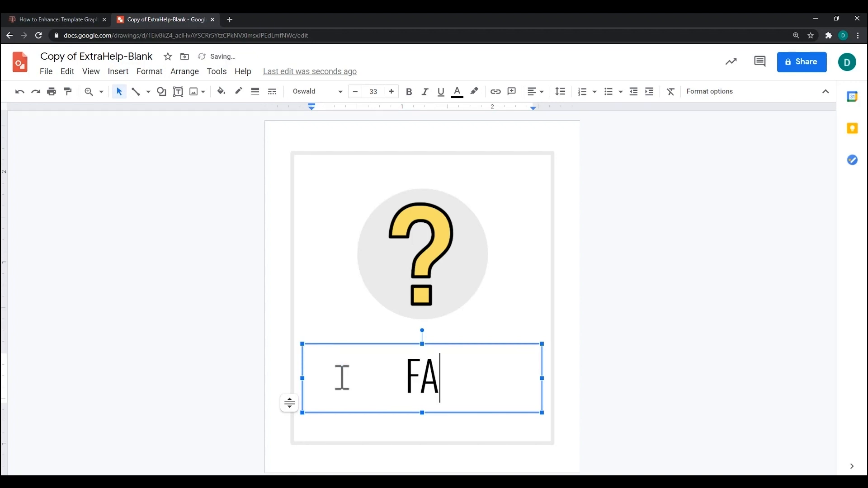
{"action": "type", "text": "Qs"}
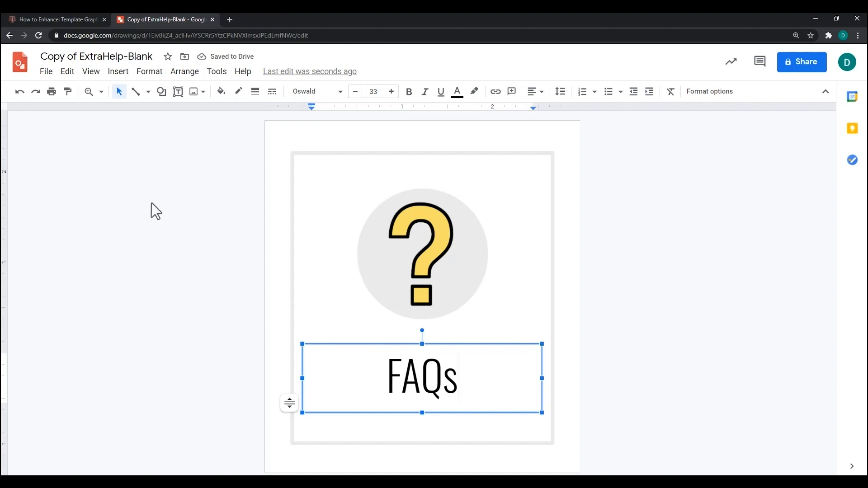
Rename the drawing as FAQs
{"action": "left_click", "coordinate": [119, 57]}
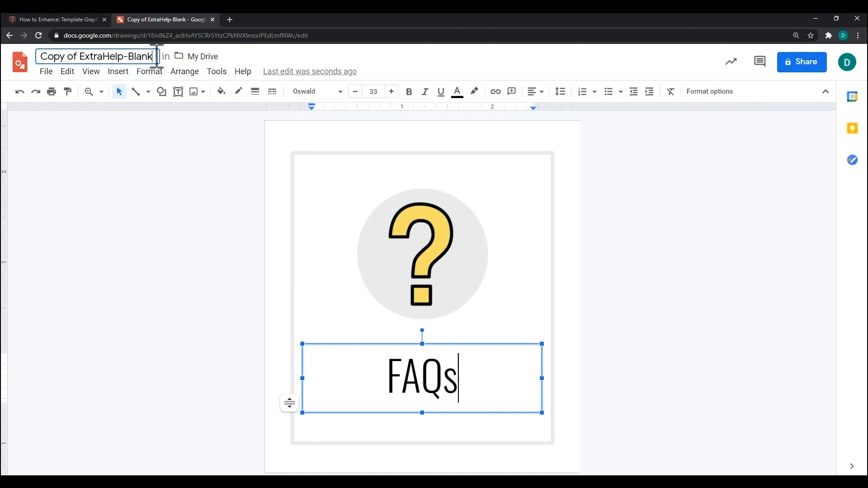
{"action": "type", "text": "FAQs"}
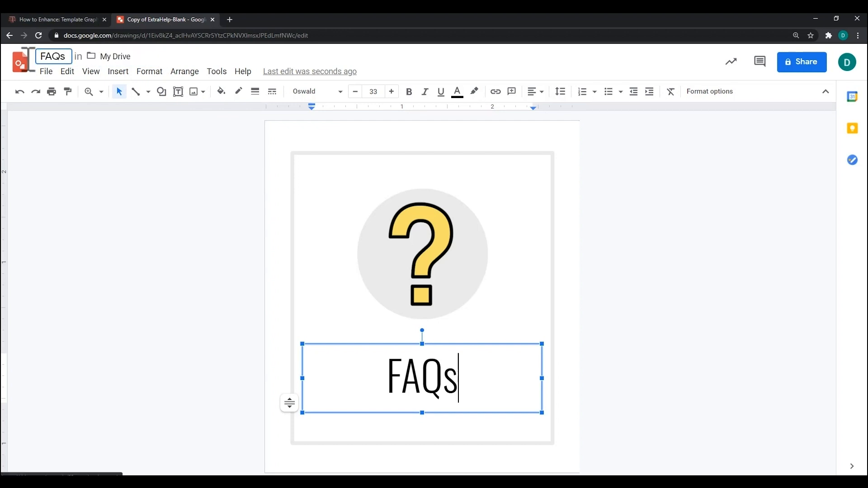
{"action": "key", "text": "Return"}
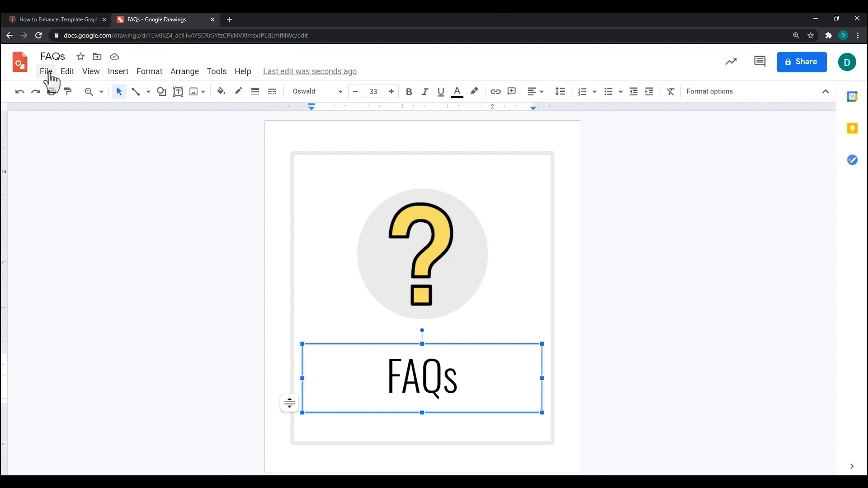
Download the drawing as a JPEG image
{"action": "left_click", "coordinate": [47, 72]}
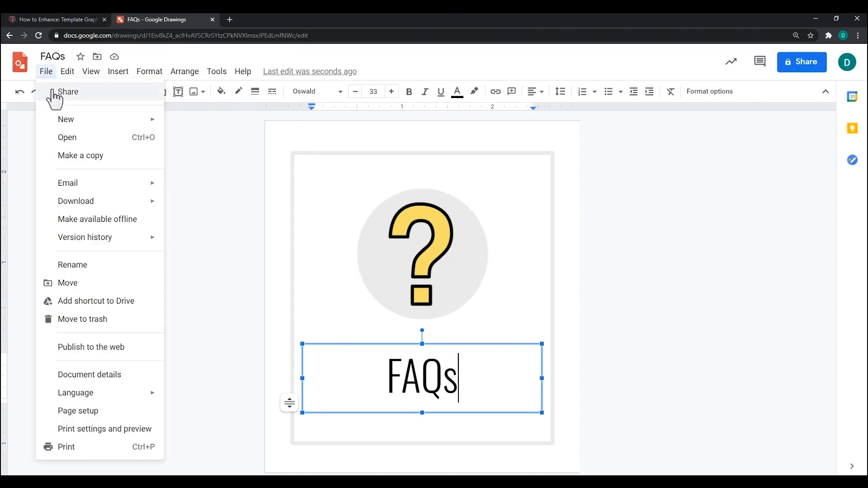
{"action": "mouse_move", "coordinate": [89, 202]}
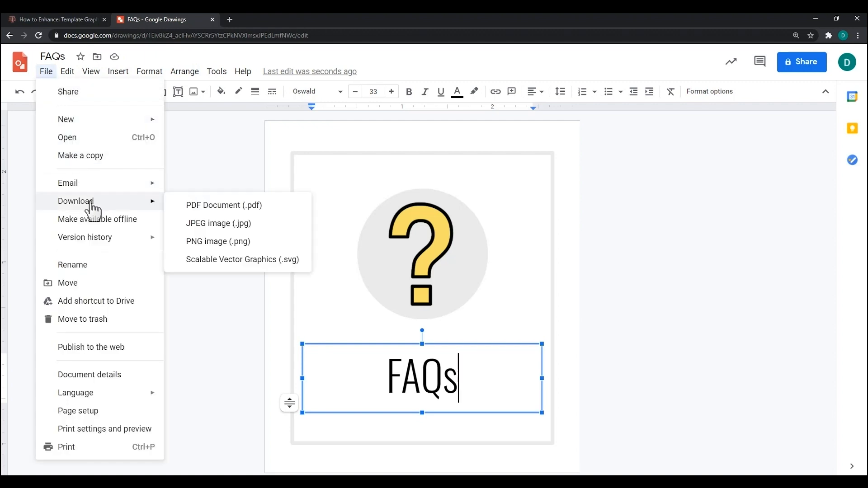
{"action": "left_click", "coordinate": [199, 225]}
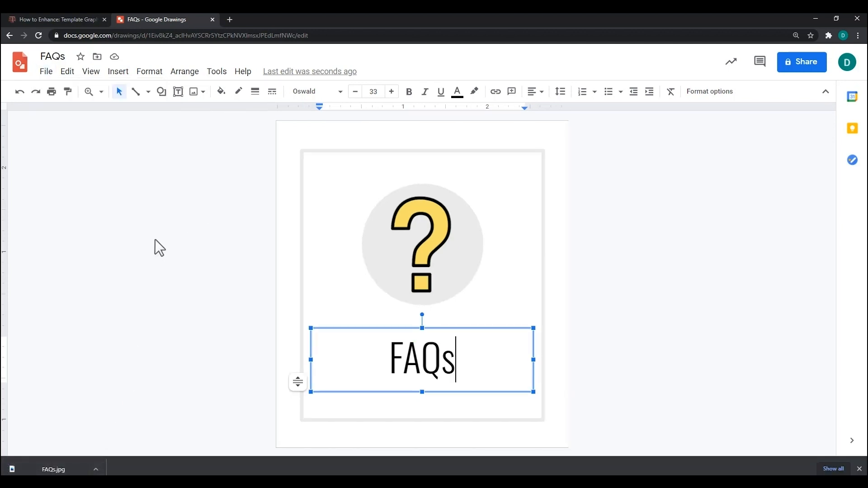
Switch back to the Canvas course, open its Home Page for editing and enlarge the content editor
{"action": "left_click", "coordinate": [58, 17]}
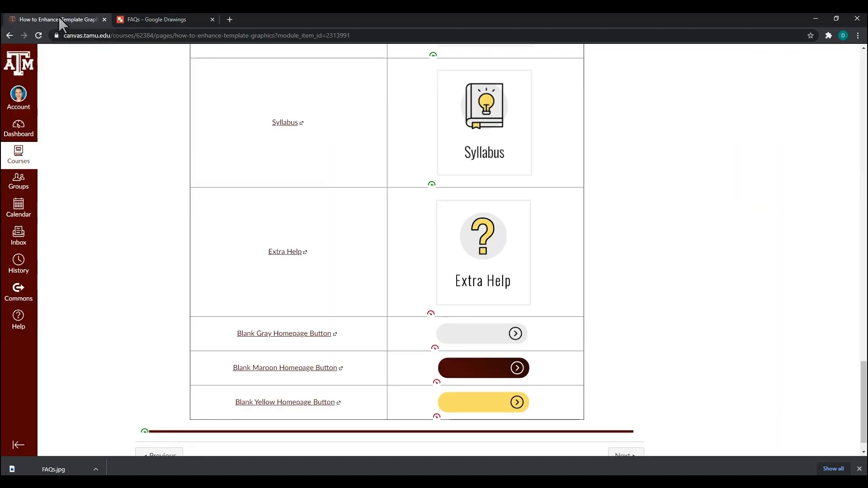
{"action": "left_click", "coordinate": [64, 100]}
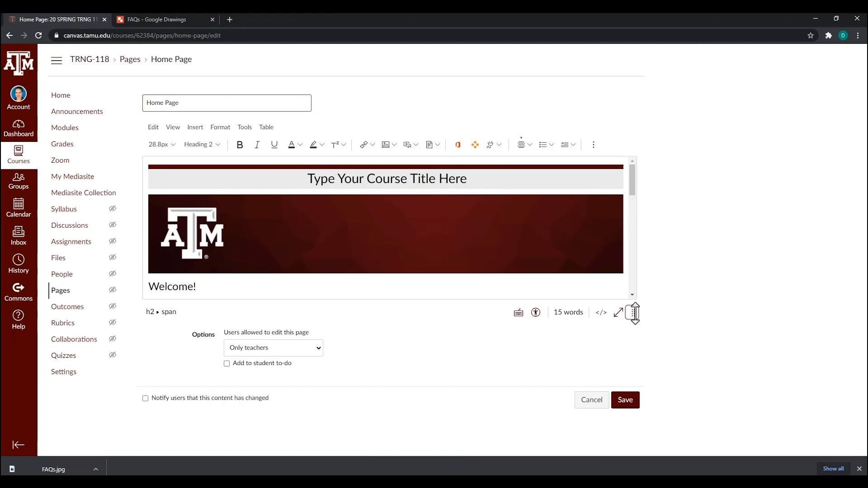
{"action": "left_click_drag", "start_coordinate": [634, 313], "coordinate": [640, 411]}
Place the cursor after the Office Hours button and choose FAQs.jpg from the Downloads folder as the image to upload there
{"action": "scroll", "coordinate": [604, 310], "scroll_direction": "down", "scroll_amount": 3}
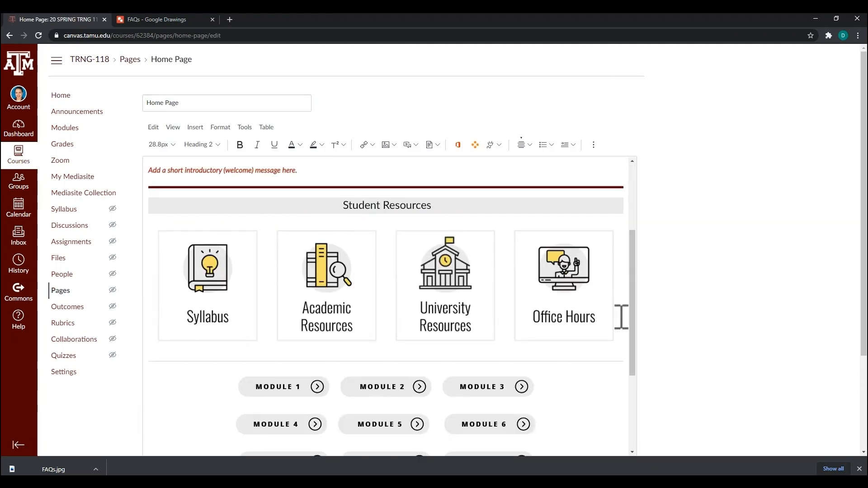
{"action": "left_click", "coordinate": [624, 316]}
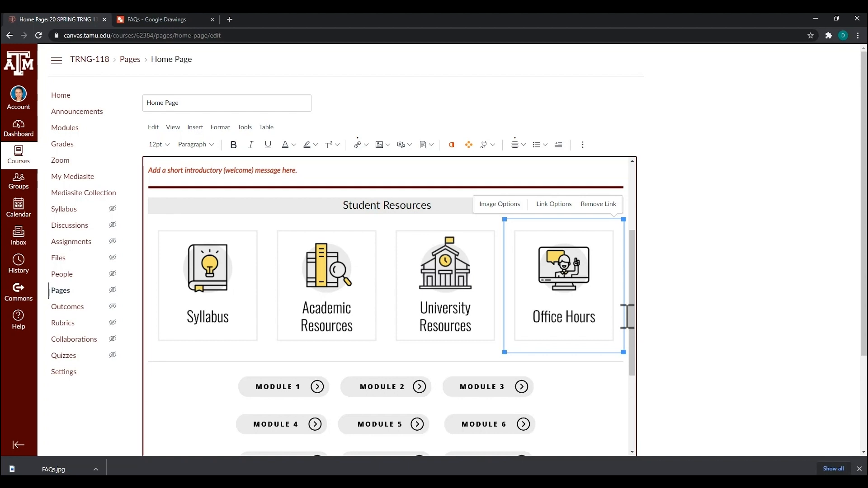
{"action": "left_click", "coordinate": [627, 317]}
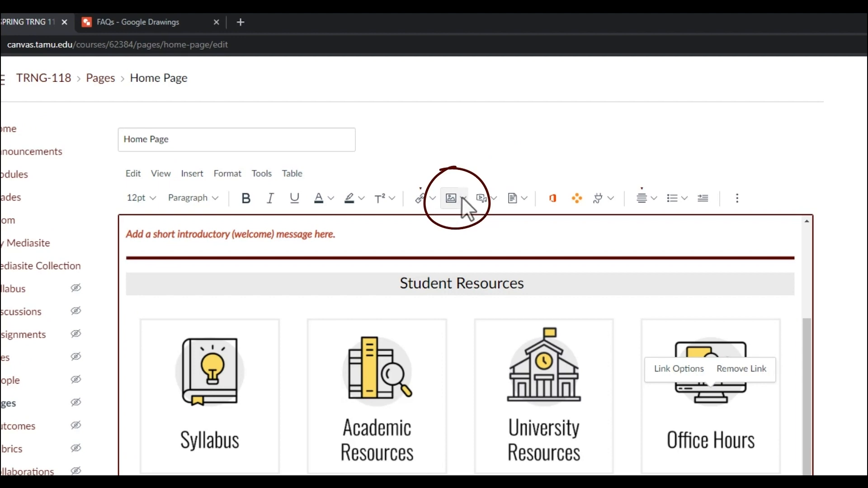
{"action": "left_click", "coordinate": [462, 199]}
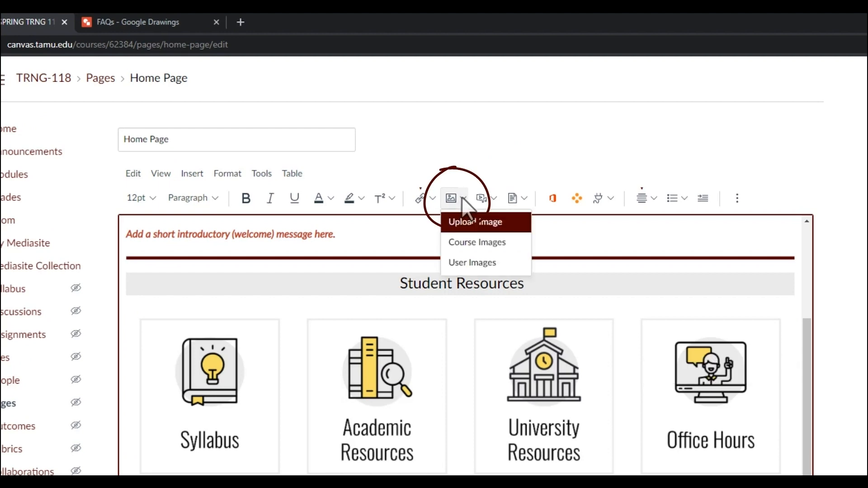
{"action": "left_click", "coordinate": [475, 222]}
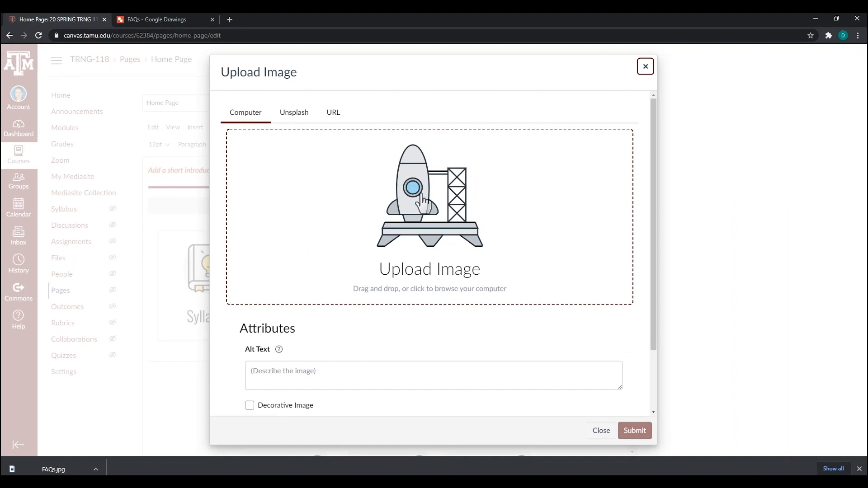
{"action": "left_click", "coordinate": [422, 199]}
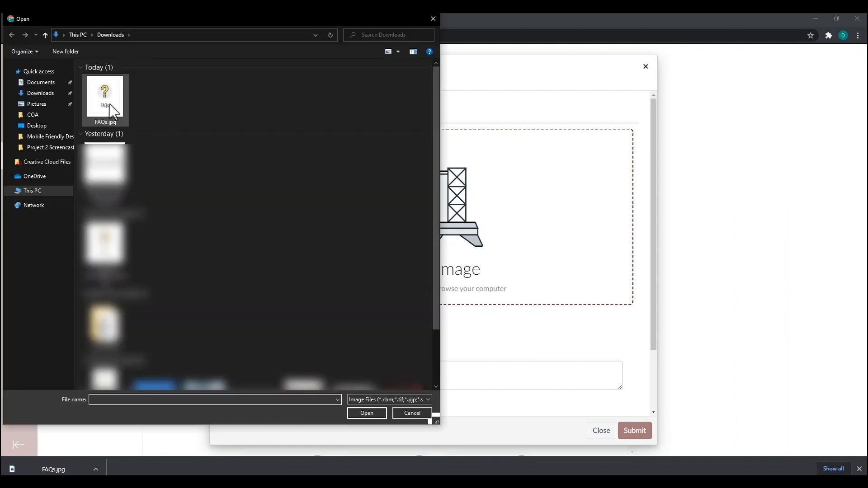
{"action": "left_click", "coordinate": [108, 108]}
{"action": "left_click", "coordinate": [359, 410]}
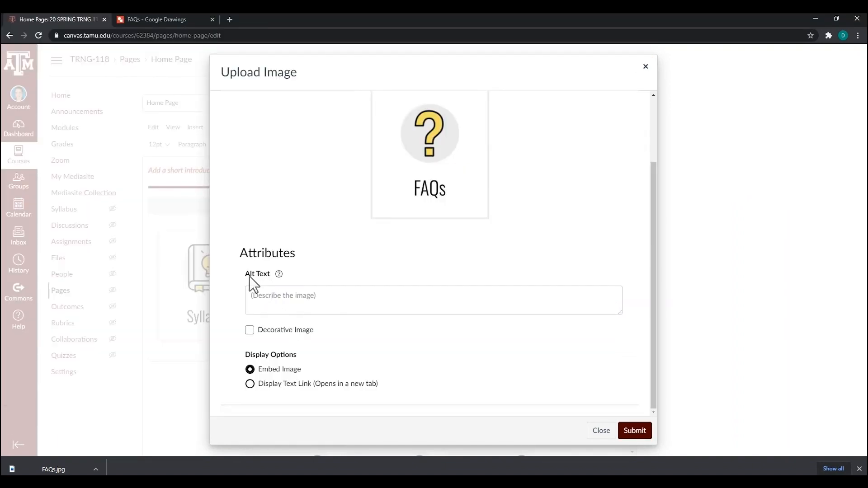
Give the image the alt text "Frequently Asked Questions button", insert it as an embedded image and save the page
{"action": "left_click", "coordinate": [279, 298]}
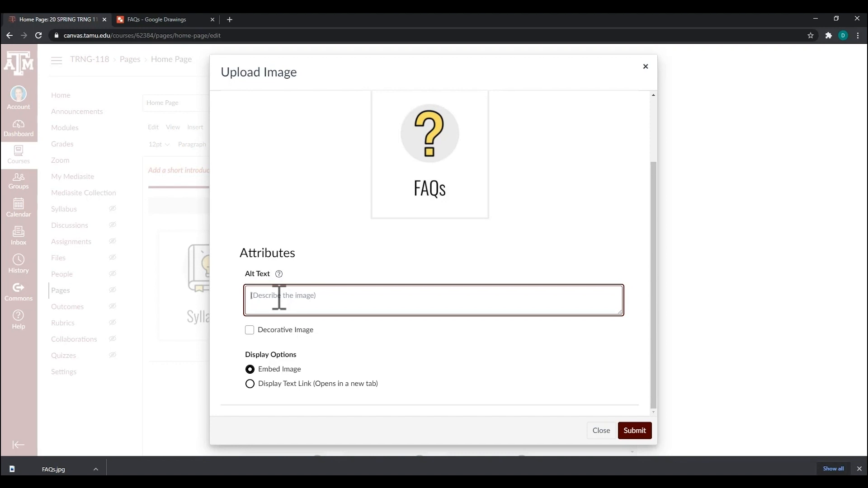
{"action": "type", "text": "Fr"}
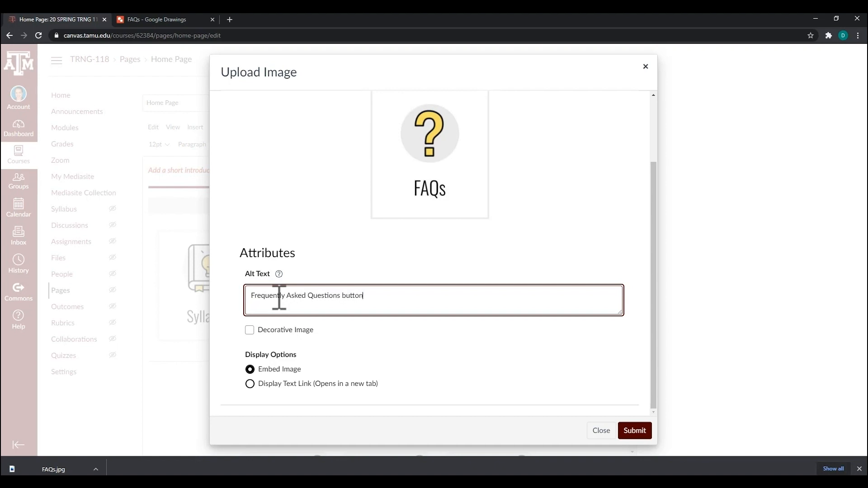
{"action": "left_click", "coordinate": [626, 433]}
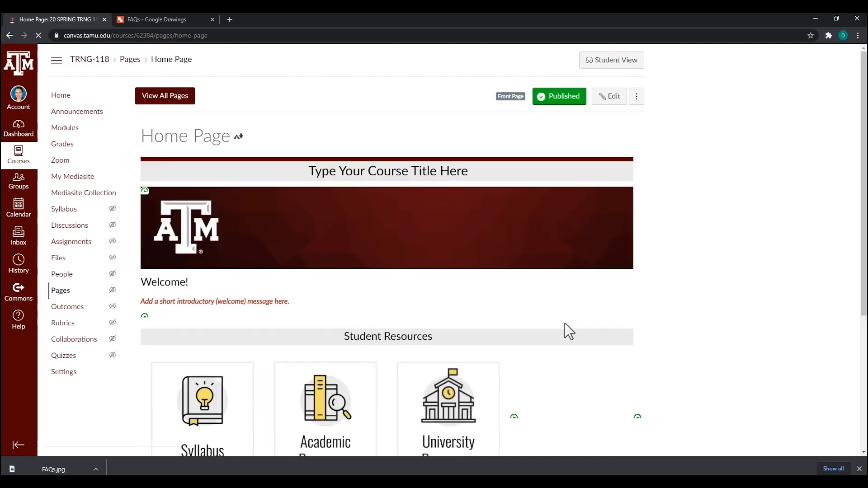
Check the Student Resources buttons on the saved Home Page, then reopen it for editing with an enlarged editor
{"action": "scroll", "coordinate": [553, 347], "scroll_direction": "down", "scroll_amount": 5}
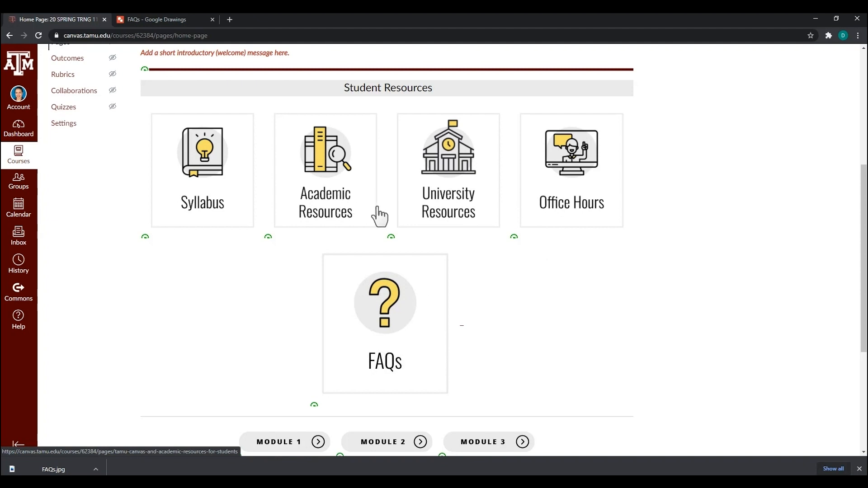
{"action": "scroll", "coordinate": [599, 313], "scroll_direction": "up", "scroll_amount": 5}
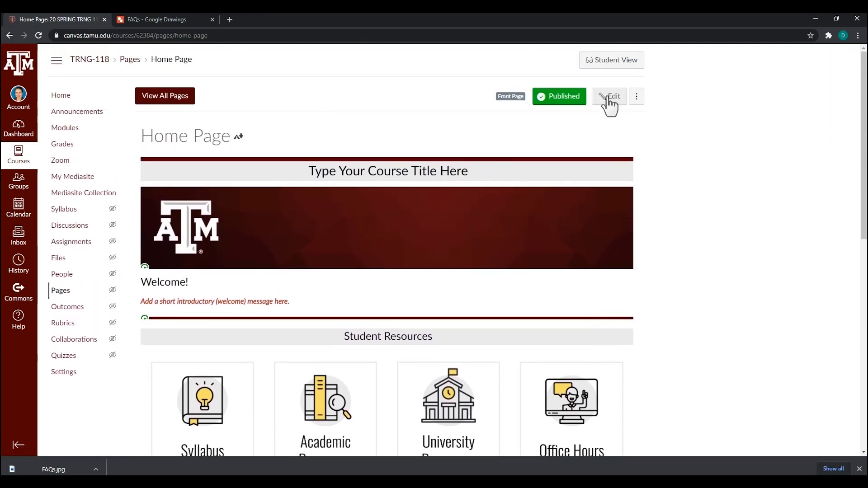
{"action": "left_click", "coordinate": [610, 97]}
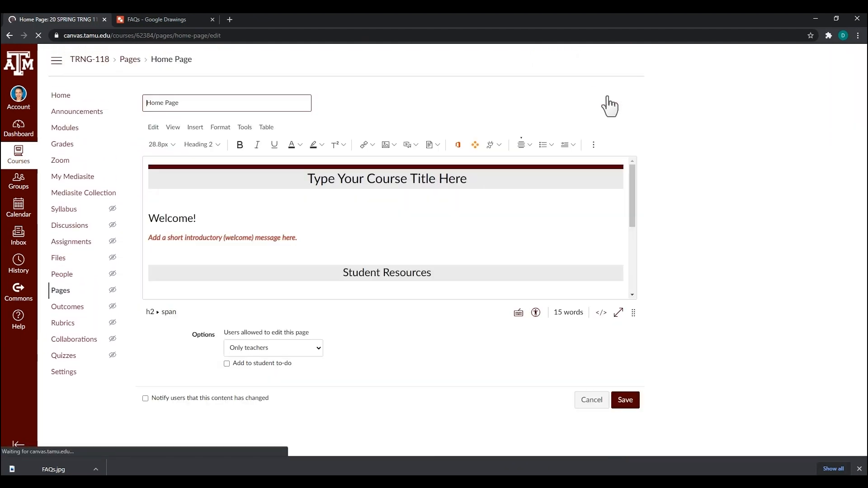
{"action": "left_click_drag", "start_coordinate": [635, 313], "coordinate": [633, 433]}
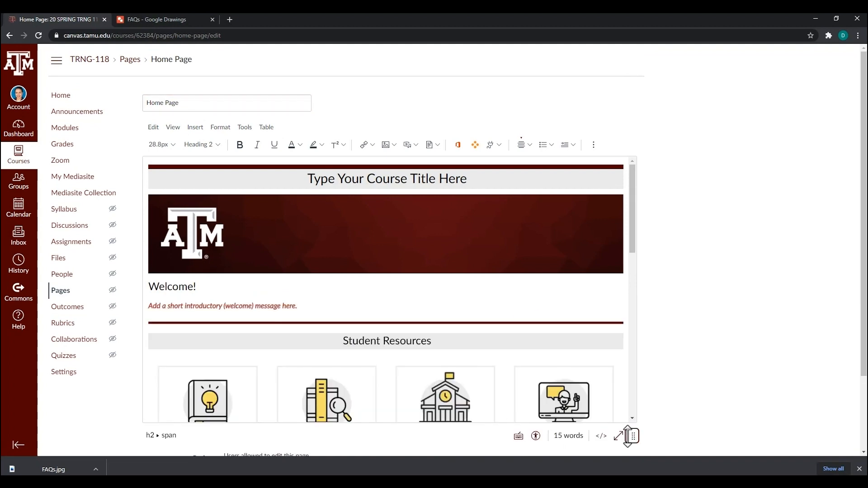
Set the size of the Syllabus button image to Medium
{"action": "scroll", "coordinate": [635, 361], "scroll_direction": "down", "scroll_amount": 3}
{"action": "scroll", "coordinate": [635, 361], "scroll_direction": "down", "scroll_amount": 2}
{"action": "left_click", "coordinate": [230, 216]}
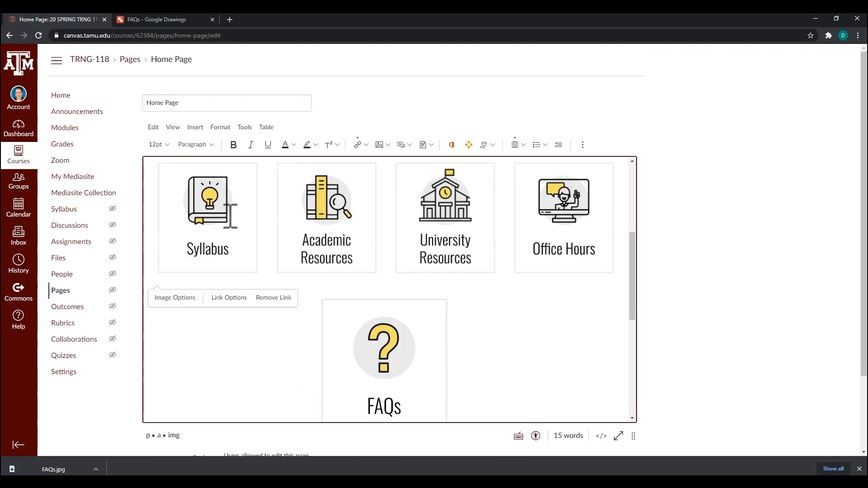
{"action": "left_click", "coordinate": [170, 298]}
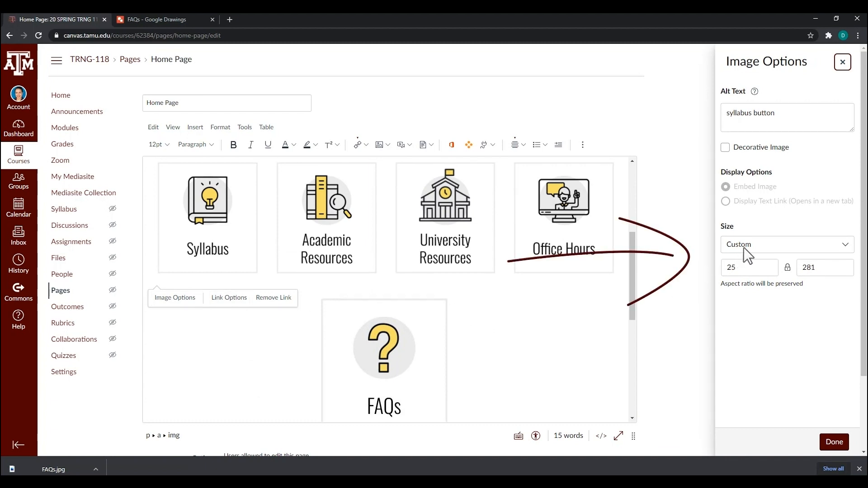
{"action": "left_click", "coordinate": [764, 245]}
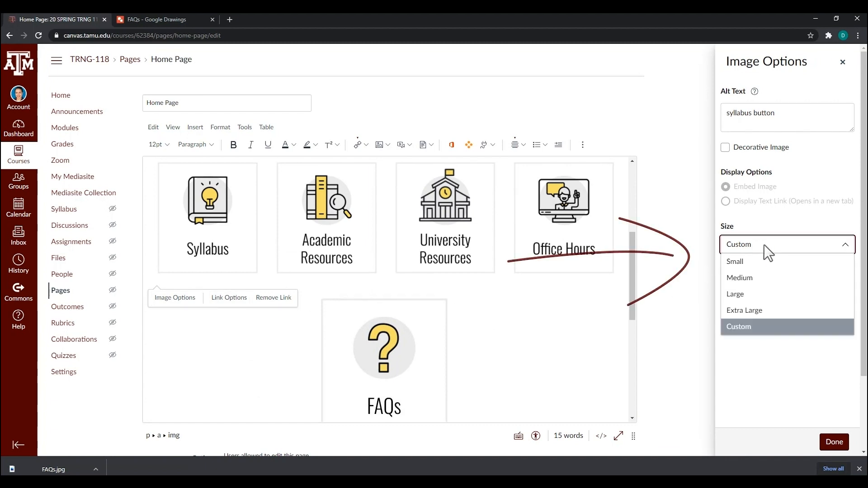
{"action": "left_click", "coordinate": [752, 277]}
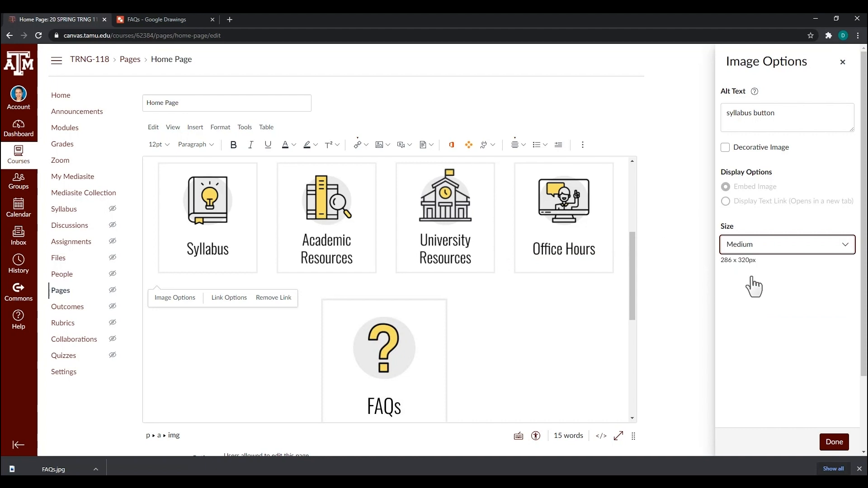
{"action": "left_click", "coordinate": [828, 441]}
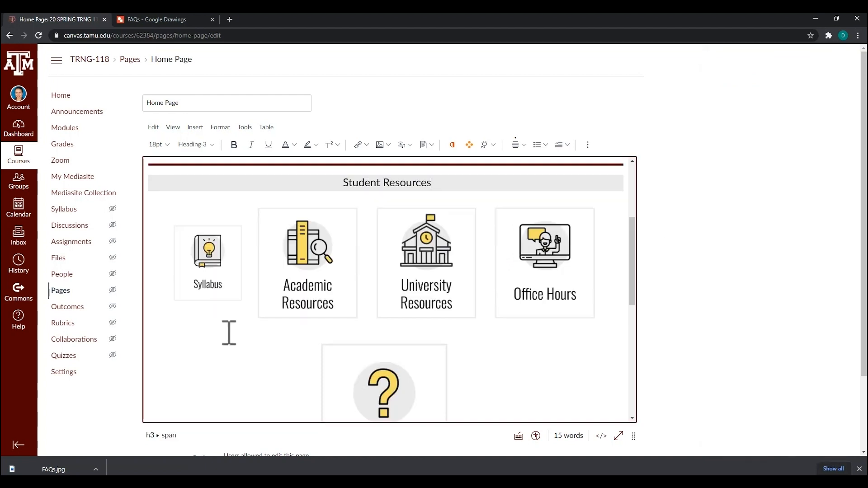
Try the Medium size on the small Syllabus button image and compare it with the other Student Resources buttons
{"action": "left_click", "coordinate": [205, 260]}
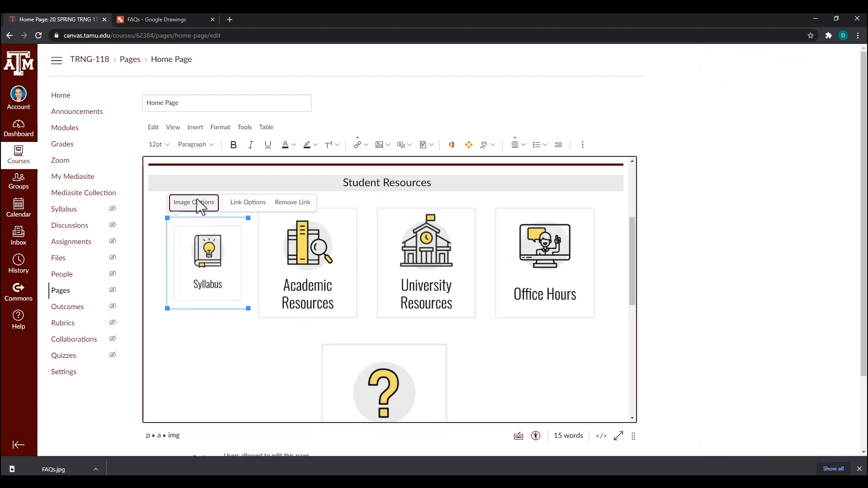
{"action": "left_click", "coordinate": [196, 202]}
{"action": "left_click", "coordinate": [763, 245]}
{"action": "left_click", "coordinate": [768, 275]}
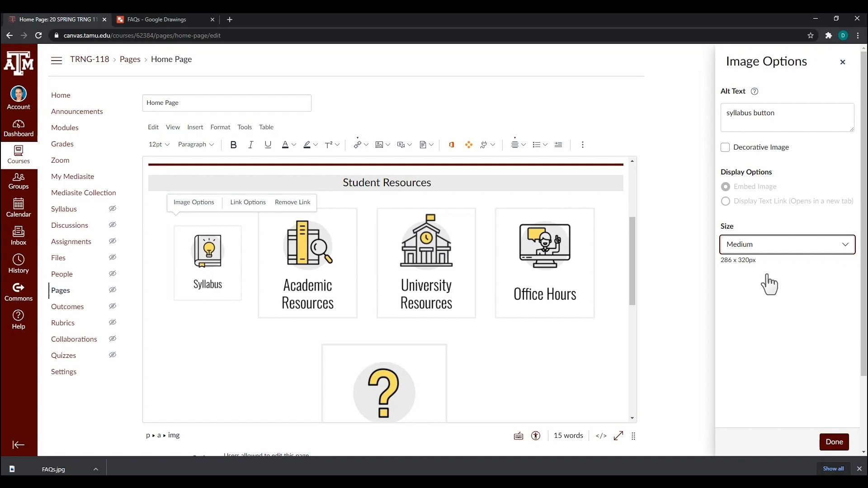
{"action": "left_click", "coordinate": [835, 442]}
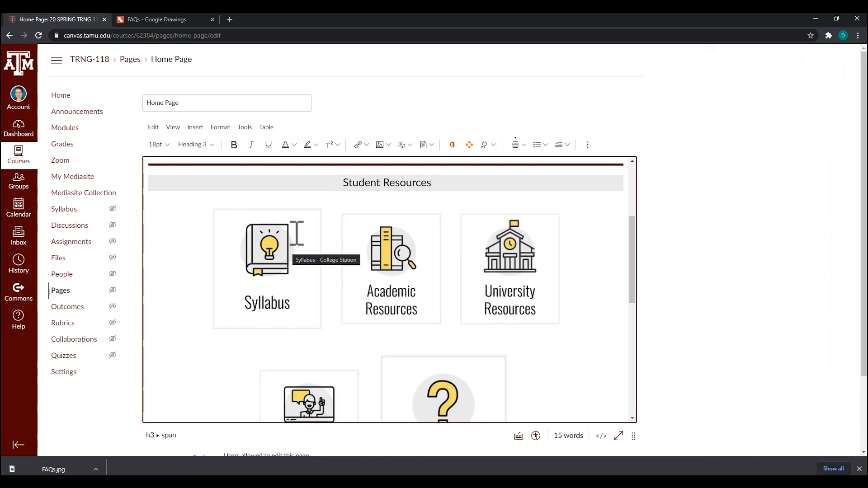
{"action": "scroll", "coordinate": [300, 234], "scroll_direction": "down", "scroll_amount": 2}
{"action": "scroll", "coordinate": [300, 233], "scroll_direction": "up", "scroll_amount": 3}
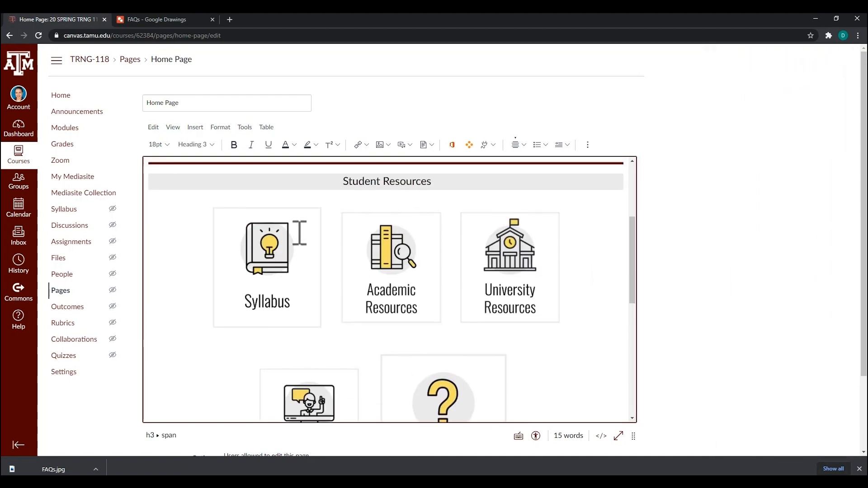
Set the Syllabus button image to the Small size and apply the change
{"action": "left_click", "coordinate": [299, 236]}
{"action": "left_click", "coordinate": [208, 208]}
{"action": "left_click", "coordinate": [850, 246]}
{"action": "left_click", "coordinate": [757, 261]}
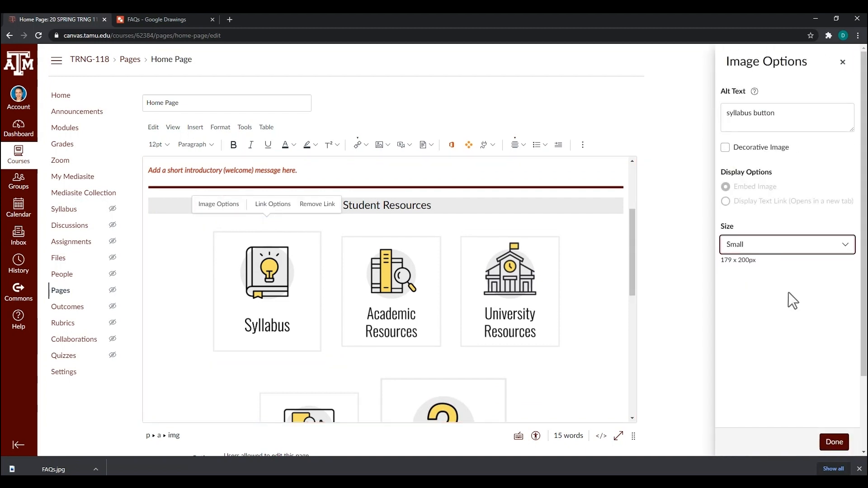
{"action": "left_click", "coordinate": [834, 439]}
Set the Academic Resources button image to the Small size
{"action": "left_click", "coordinate": [276, 244]}
{"action": "left_click", "coordinate": [265, 206]}
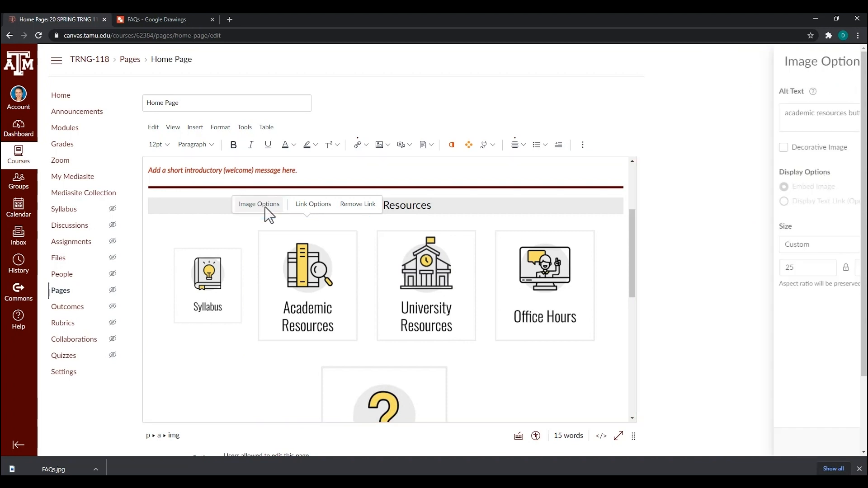
{"action": "left_click", "coordinate": [806, 246]}
{"action": "left_click", "coordinate": [747, 262]}
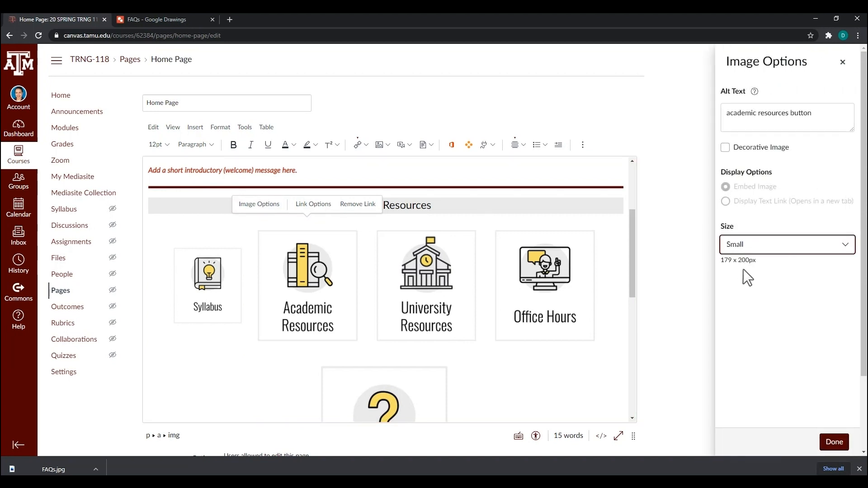
{"action": "left_click", "coordinate": [834, 442]}
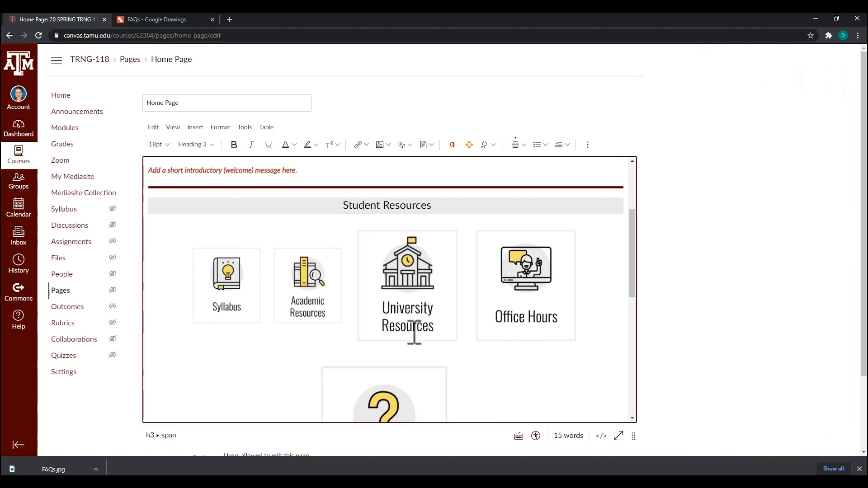
Set the University Resources button image to the Small size
{"action": "left_click", "coordinate": [391, 265]}
{"action": "left_click", "coordinate": [362, 204]}
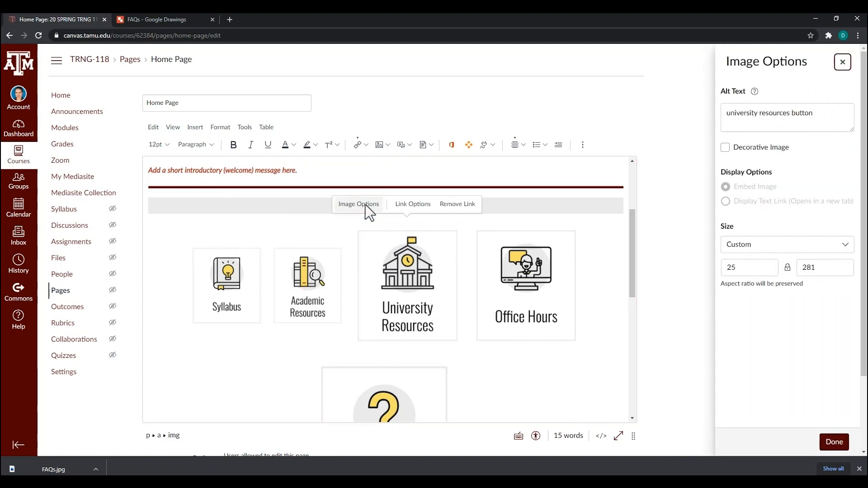
{"action": "left_click", "coordinate": [762, 247]}
{"action": "left_click", "coordinate": [747, 262]}
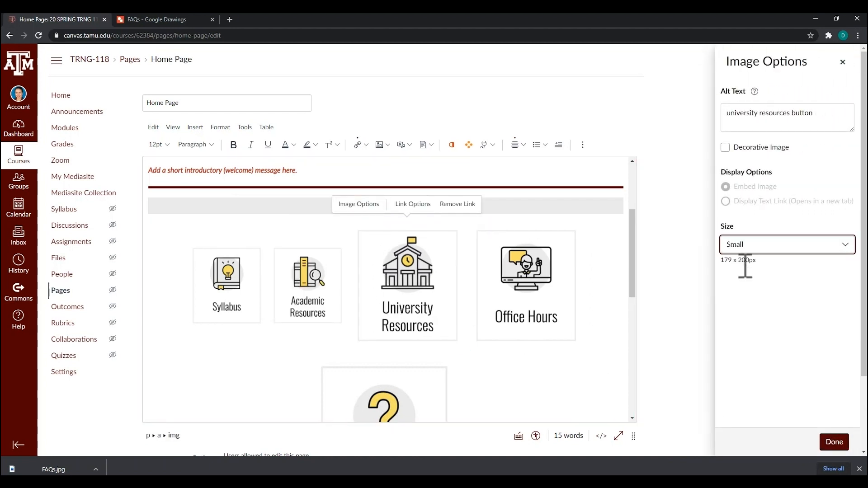
{"action": "left_click", "coordinate": [836, 443]}
Set the Office Hours button image to the Small size
{"action": "left_click", "coordinate": [484, 258]}
{"action": "left_click", "coordinate": [452, 208]}
{"action": "left_click", "coordinate": [759, 245]}
{"action": "left_click", "coordinate": [747, 262]}
{"action": "left_click", "coordinate": [844, 447]}
Set the FAQs button image to the Small size and save the Home Page
{"action": "left_click", "coordinate": [534, 246]}
{"action": "left_click", "coordinate": [496, 205]}
{"action": "left_click", "coordinate": [743, 245]}
{"action": "left_click", "coordinate": [745, 263]}
{"action": "left_click", "coordinate": [834, 442]}
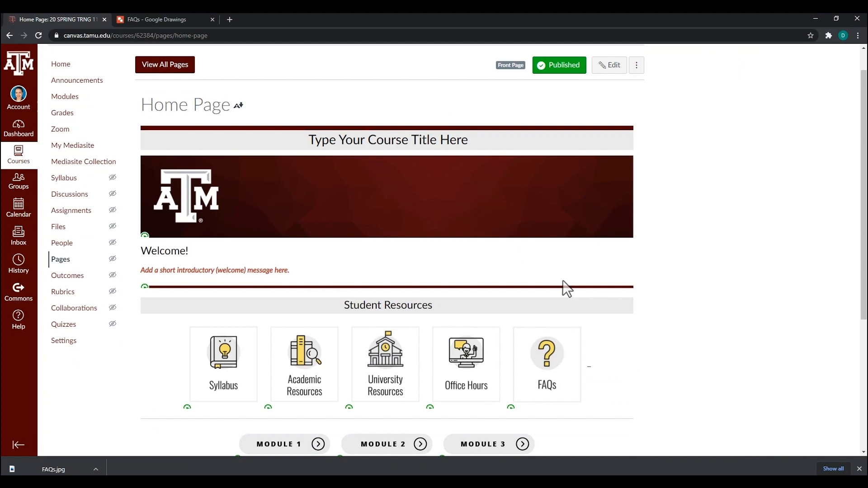
{"action": "scroll", "coordinate": [556, 294], "scroll_direction": "down", "scroll_amount": 2}
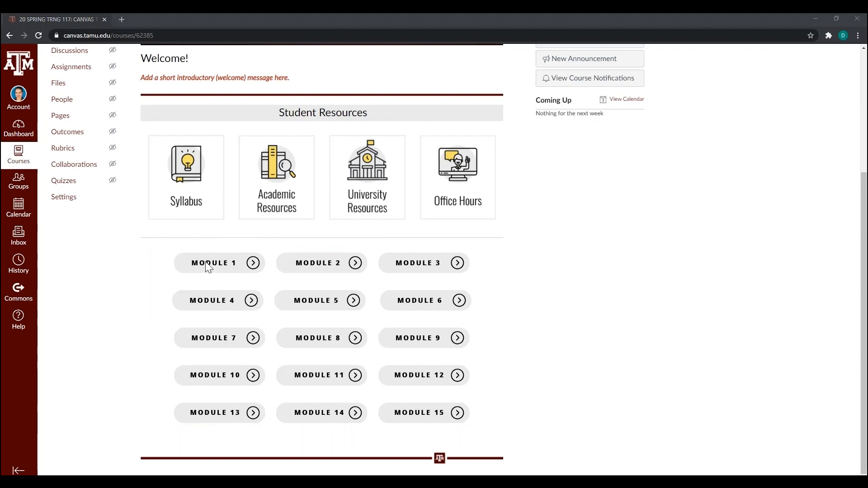
Open the How to Enhance: Template Graphics page from the course modules and make a copy of the Blank Maroon Homepage Button drawing
{"action": "scroll", "coordinate": [124, 242], "scroll_direction": "up", "scroll_amount": 4}
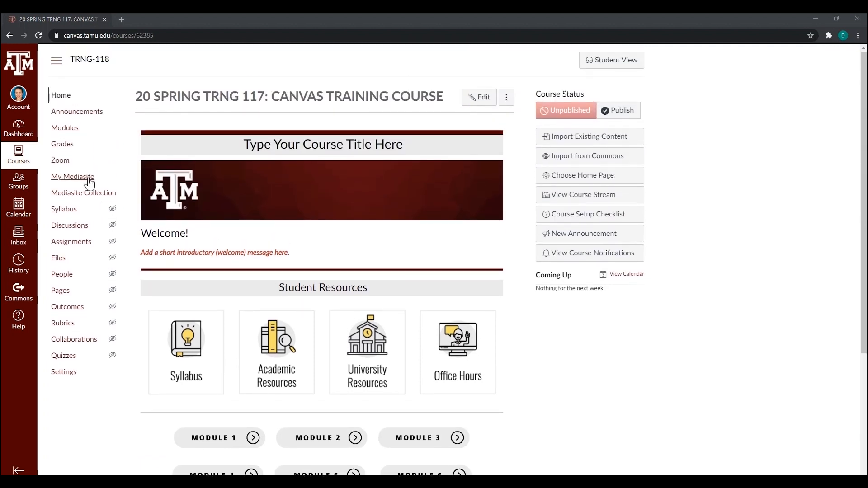
{"action": "left_click", "coordinate": [68, 129]}
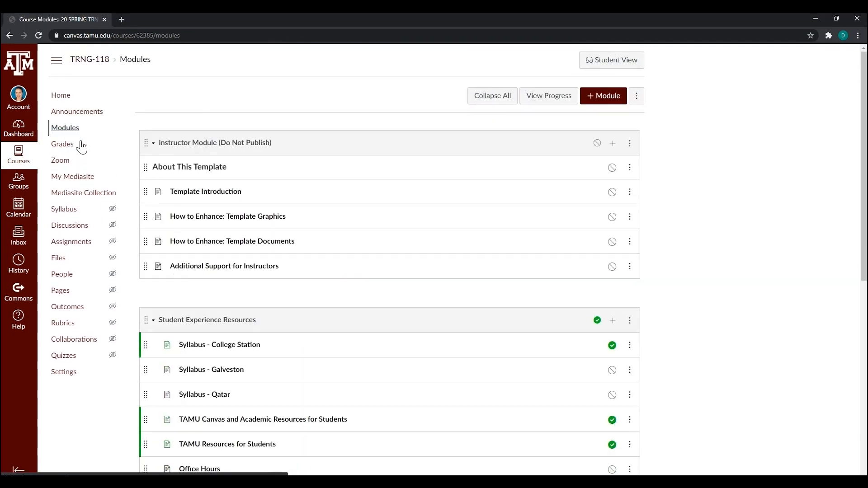
{"action": "left_click", "coordinate": [219, 218]}
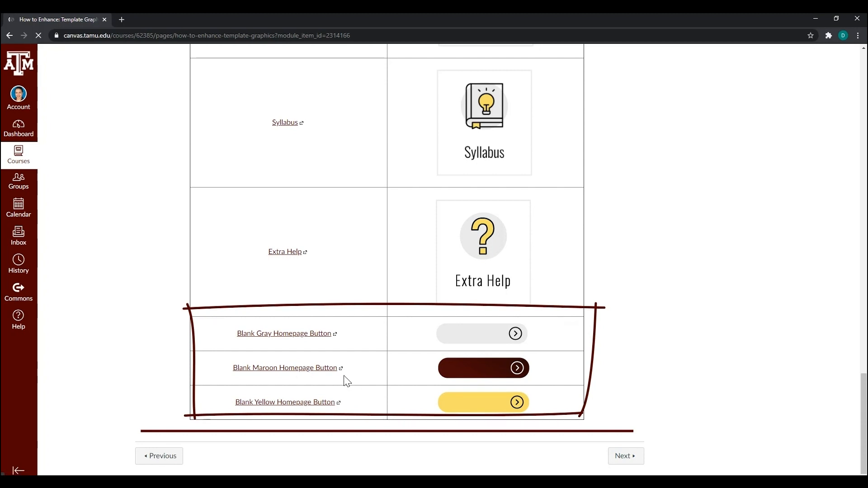
{"action": "left_click", "coordinate": [303, 370]}
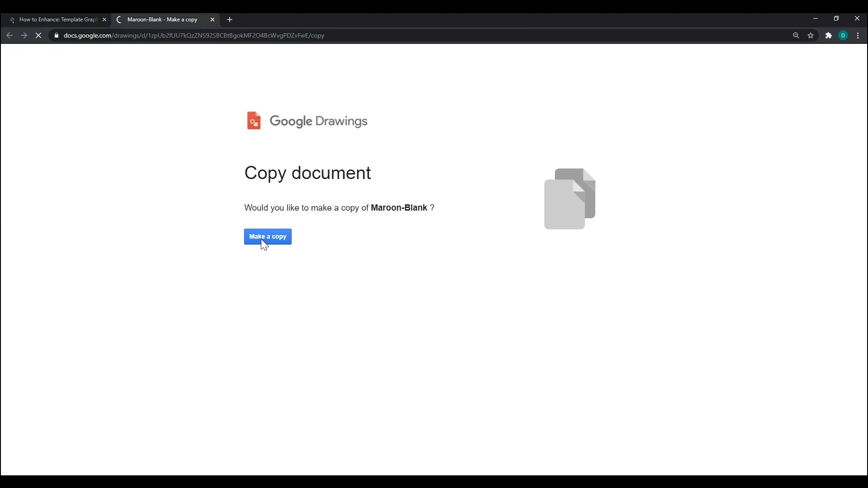
Replace the placeholder text on the maroon button with "Chapter 1"
{"action": "left_click", "coordinate": [479, 293]}
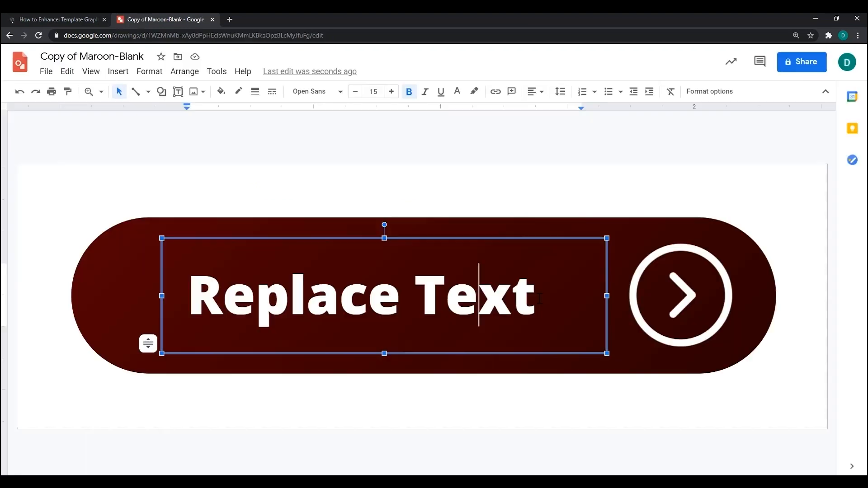
{"action": "left_click_drag", "start_coordinate": [536, 294], "coordinate": [197, 296]}
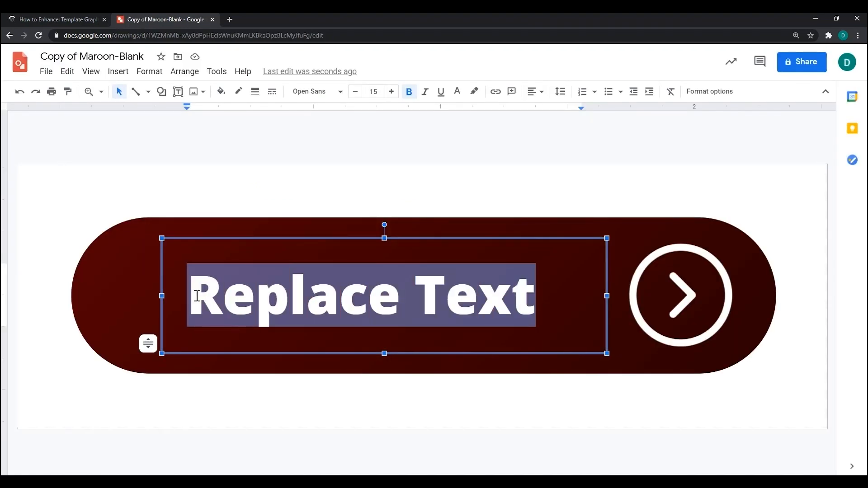
{"action": "type", "text": "Chapt"}
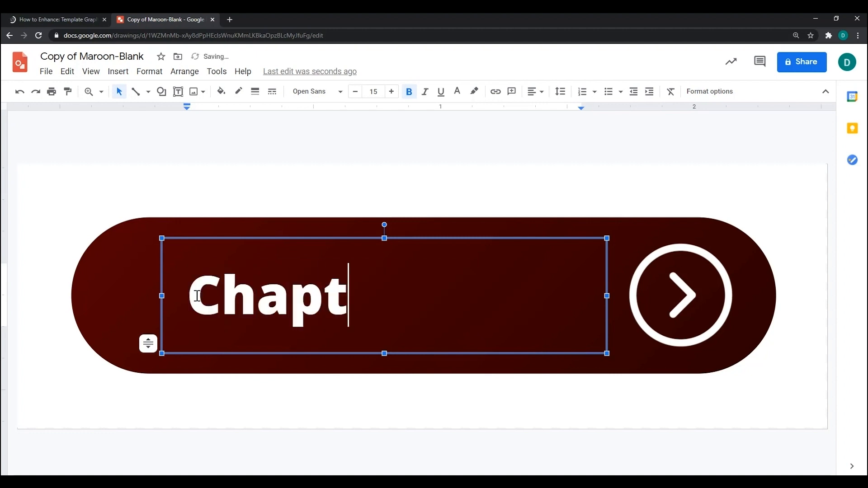
{"action": "type", "text": "er 1"}
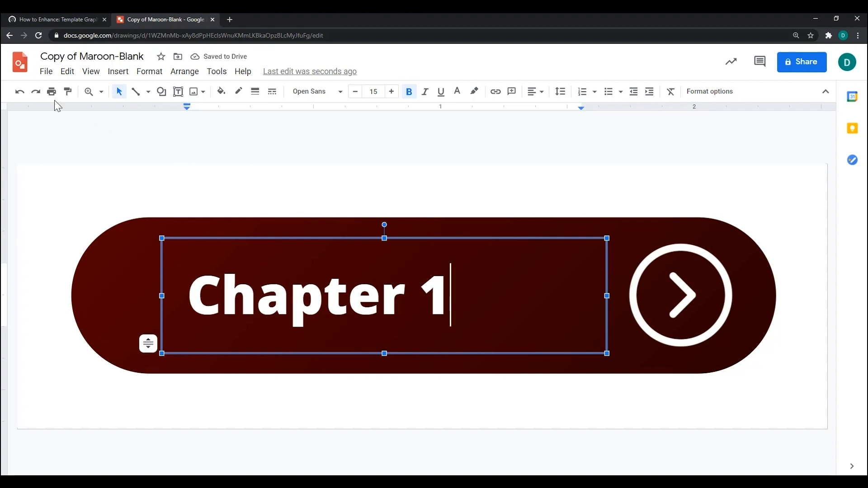
Rename the drawing as "Chapter 1 button"
{"action": "left_click", "coordinate": [101, 58]}
{"action": "left_click_drag", "start_coordinate": [144, 58], "coordinate": [43, 55]}
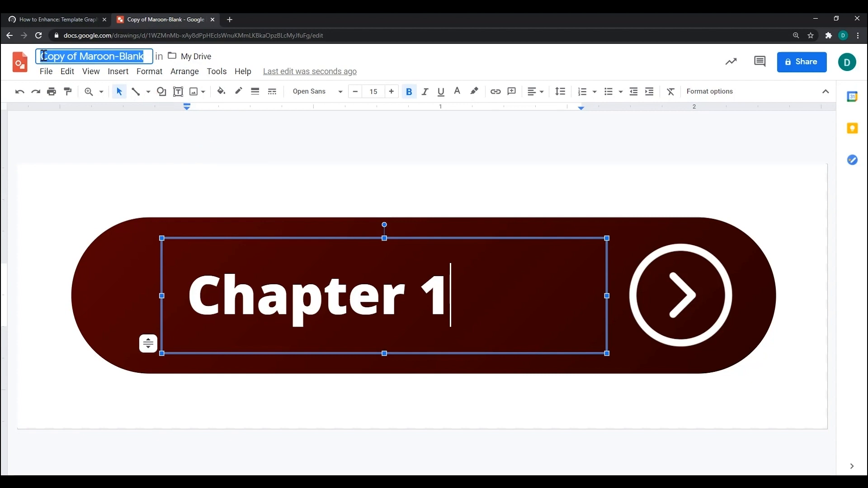
{"action": "type", "text": "Chapte"}
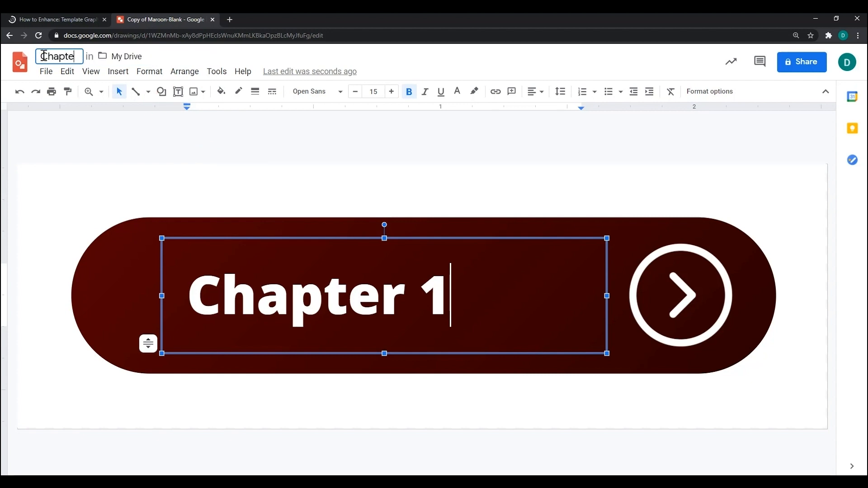
{"action": "type", "text": "r 1 button"}
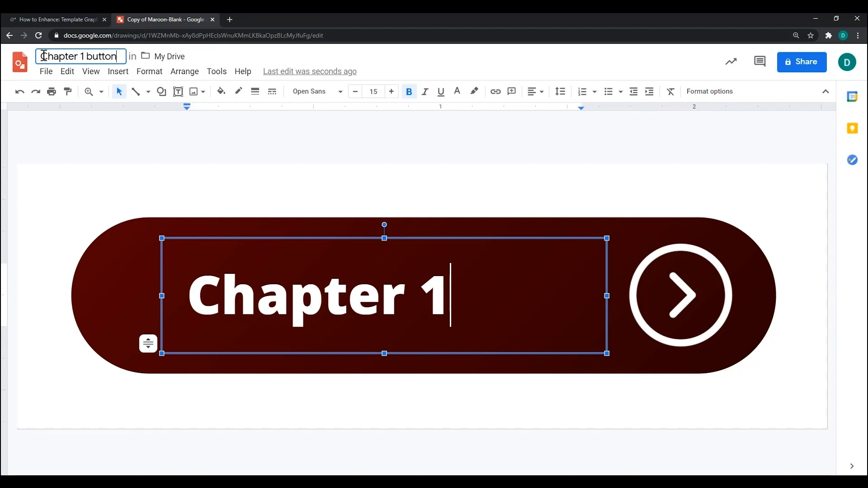
{"action": "key", "text": "Return"}
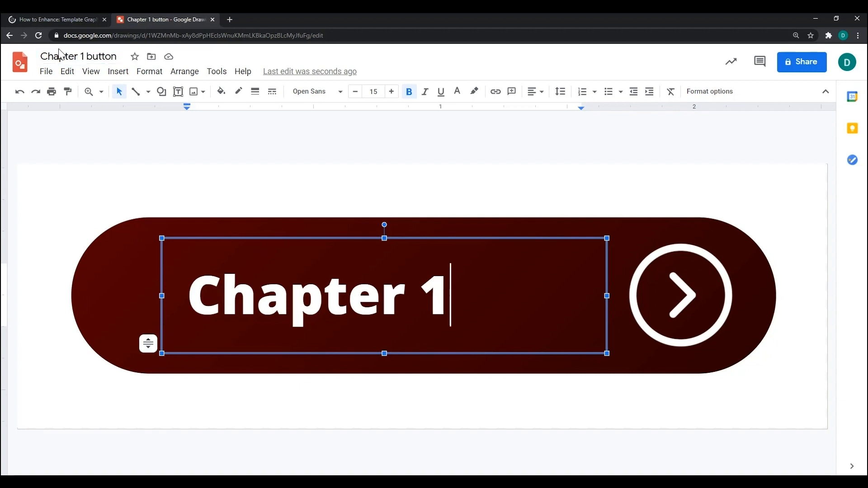
Download the Chapter 1 button drawing as a JPEG image
{"action": "left_click", "coordinate": [47, 72]}
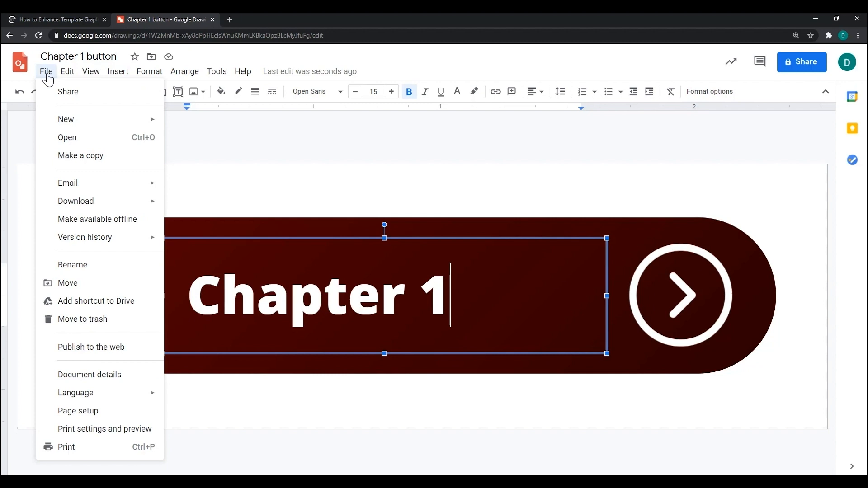
{"action": "mouse_move", "coordinate": [93, 204]}
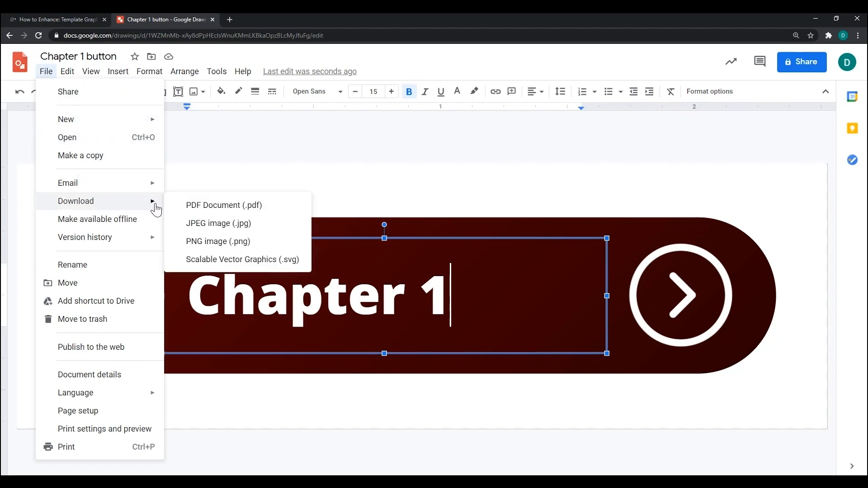
{"action": "left_click", "coordinate": [204, 226]}
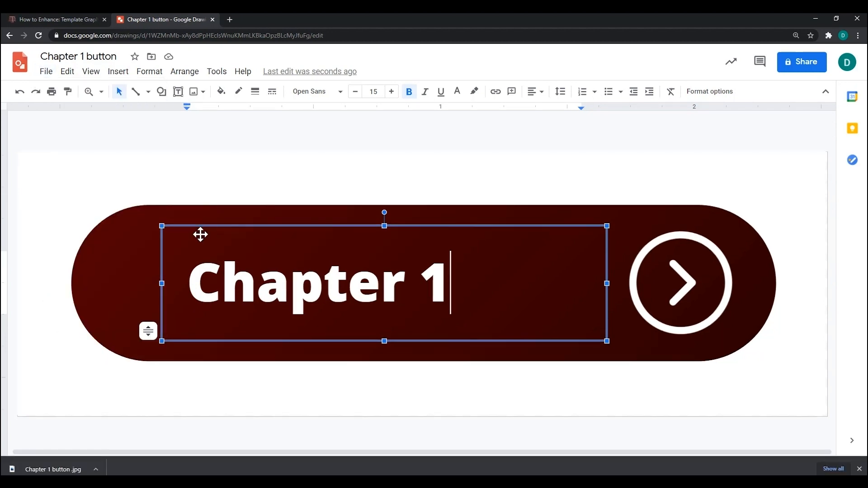
Switch back to the Canvas course and open its Home Page for editing with an enlarged editor
{"action": "left_click", "coordinate": [56, 14]}
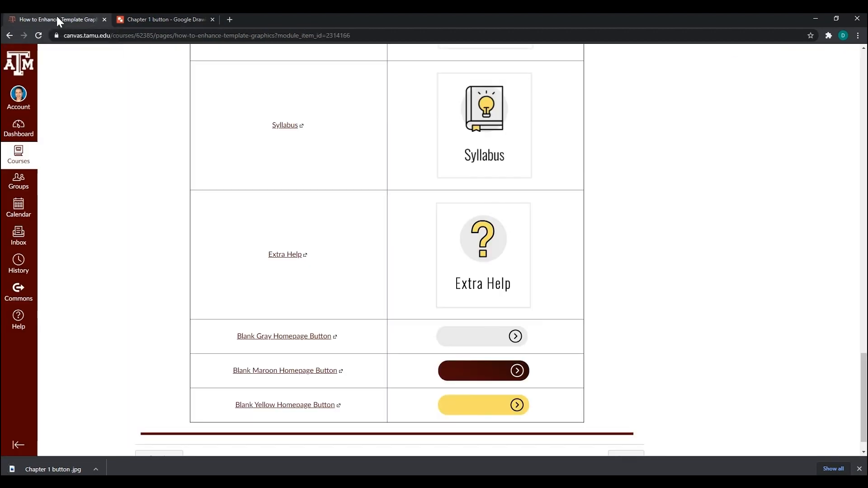
{"action": "scroll", "coordinate": [113, 240], "scroll_direction": "up", "scroll_amount": 10}
{"action": "left_click", "coordinate": [62, 97]}
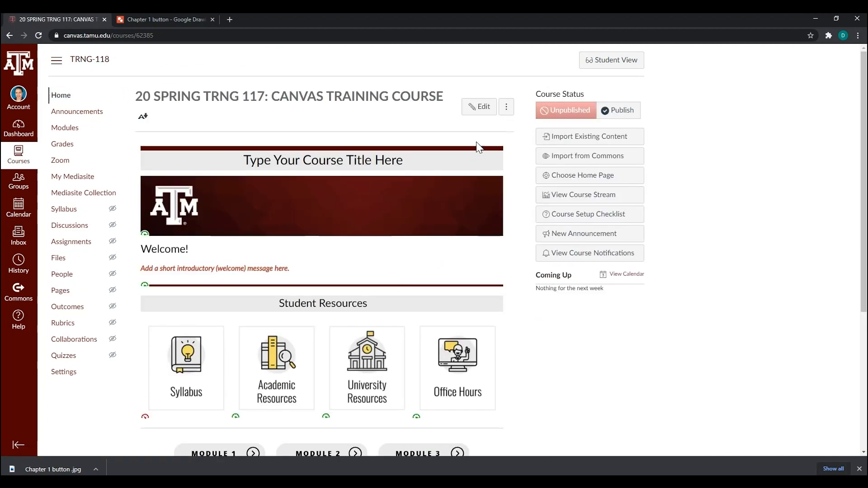
{"action": "left_click", "coordinate": [480, 107]}
{"action": "left_click_drag", "start_coordinate": [629, 312], "coordinate": [655, 462]}
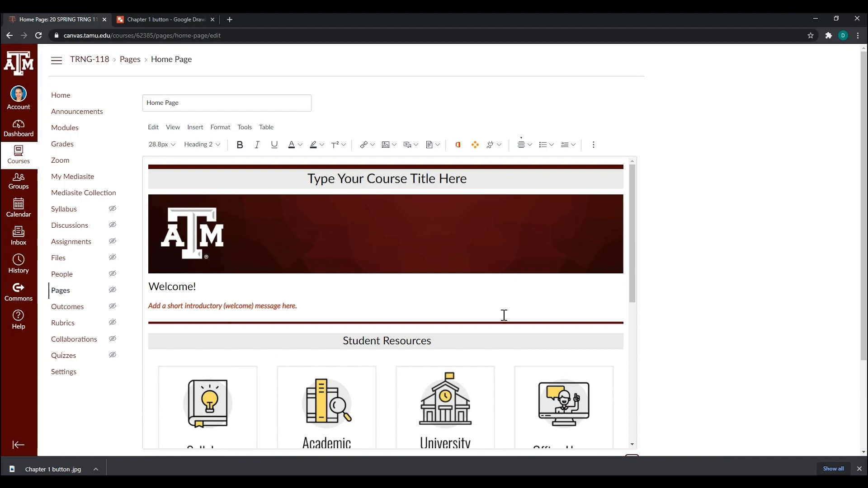
Select the Module 1 button image and choose "Chapter 1 button .jpg" from the Downloads folder as the image to upload there
{"action": "scroll", "coordinate": [504, 316], "scroll_direction": "down", "scroll_amount": 6}
{"action": "left_click", "coordinate": [289, 232]}
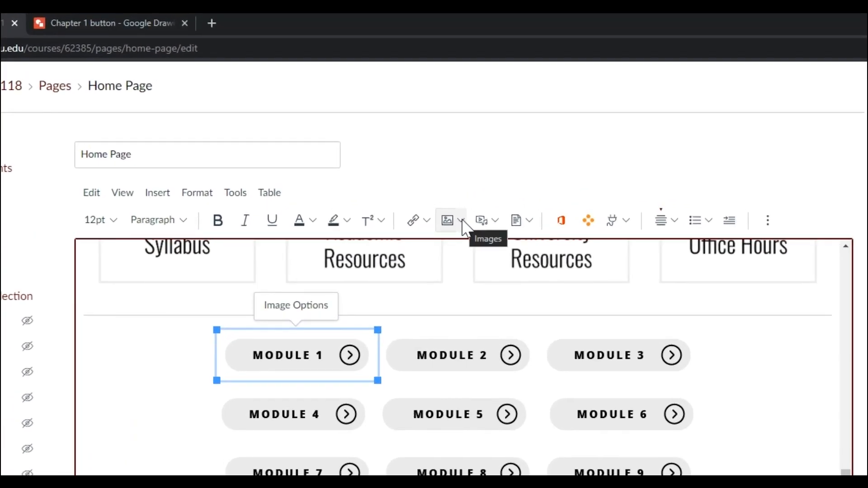
{"action": "left_click", "coordinate": [462, 221]}
{"action": "left_click", "coordinate": [465, 248]}
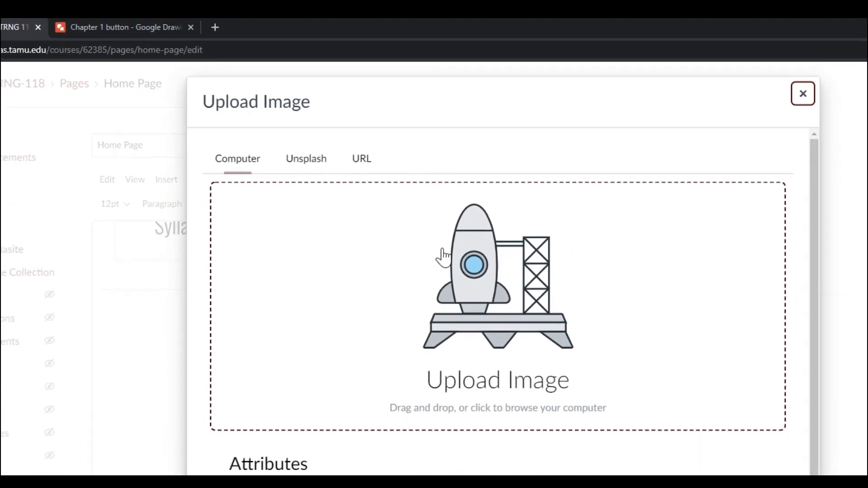
{"action": "left_click", "coordinate": [490, 313]}
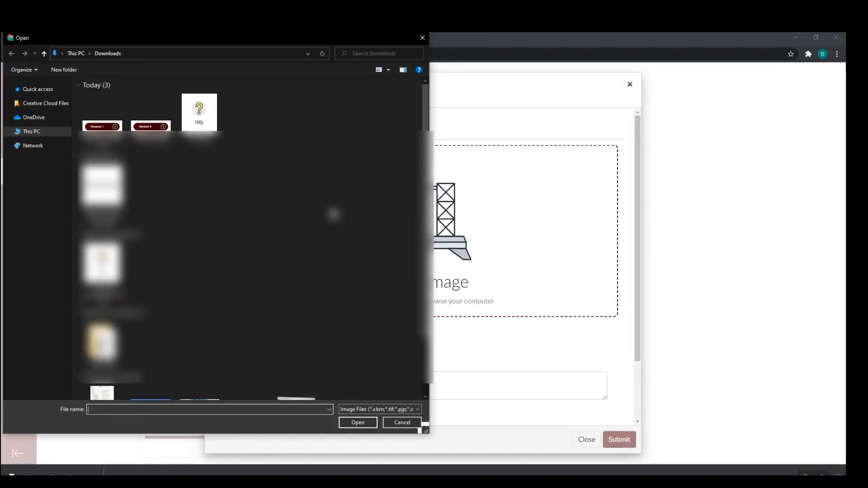
{"action": "left_click", "coordinate": [103, 112]}
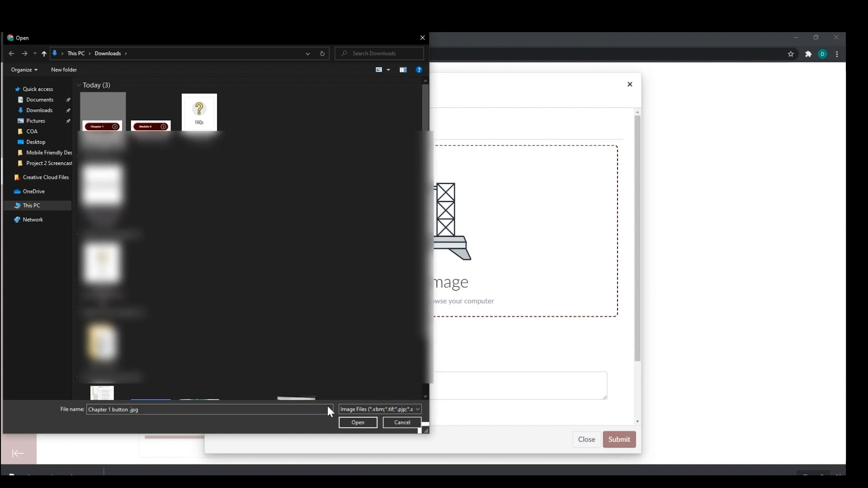
{"action": "left_click", "coordinate": [358, 422]}
Give the uploaded image the alt text "Chapter one button" and insert it into the page
{"action": "left_click", "coordinate": [304, 389]}
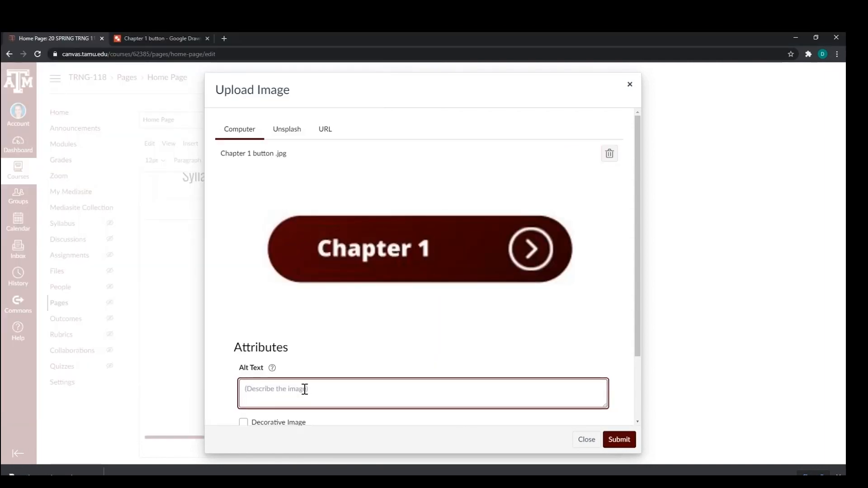
{"action": "type", "text": "Chapter "}
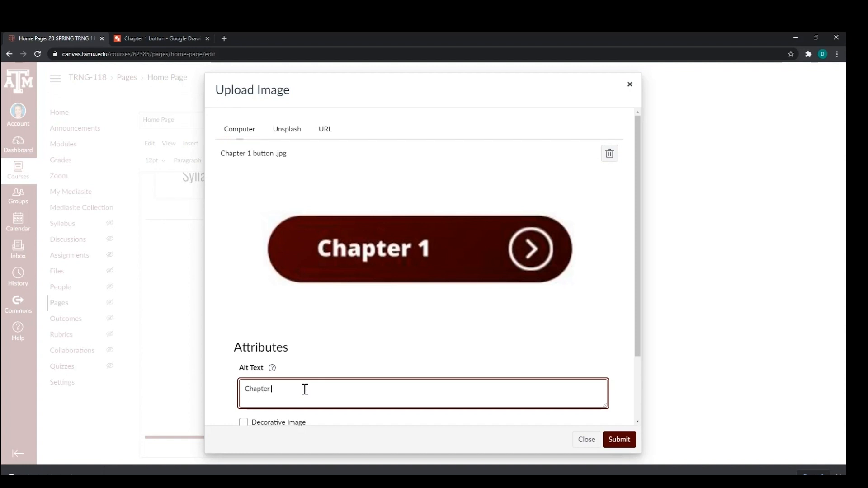
{"action": "type", "text": "one button"}
{"action": "left_click", "coordinate": [619, 439]}
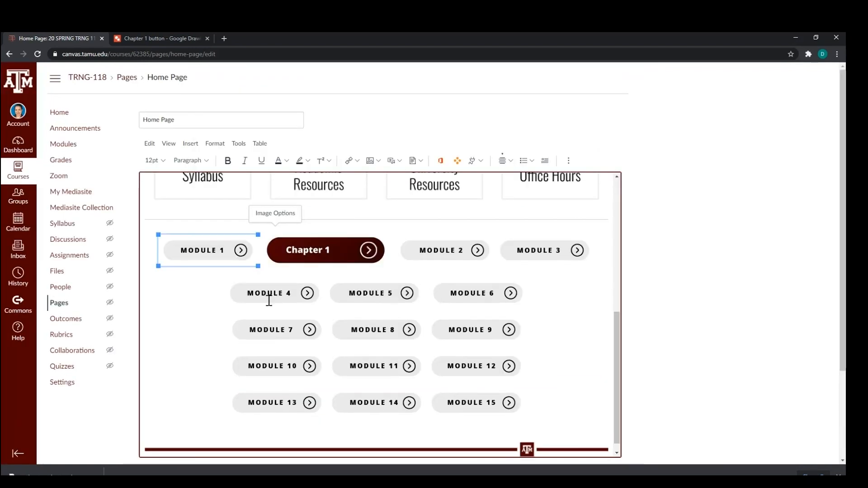
Delete the old Module 1 button image in front of the Chapter 1 button
{"action": "left_click", "coordinate": [222, 248]}
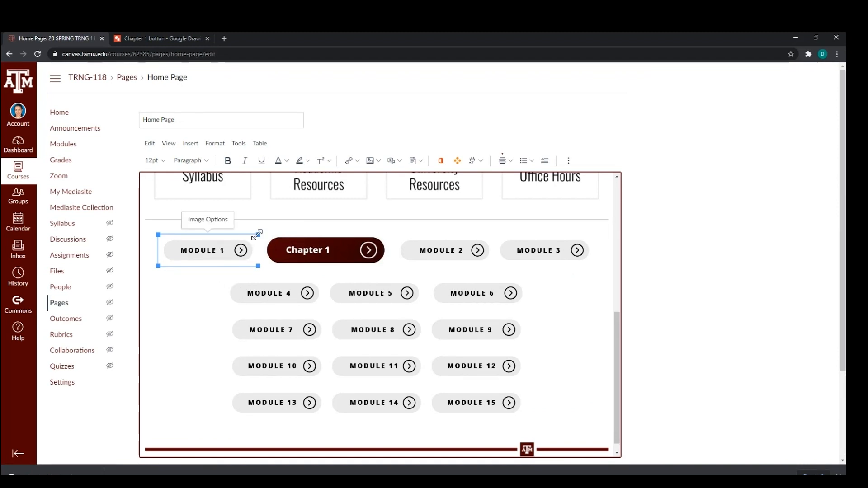
{"action": "key", "text": "Delete"}
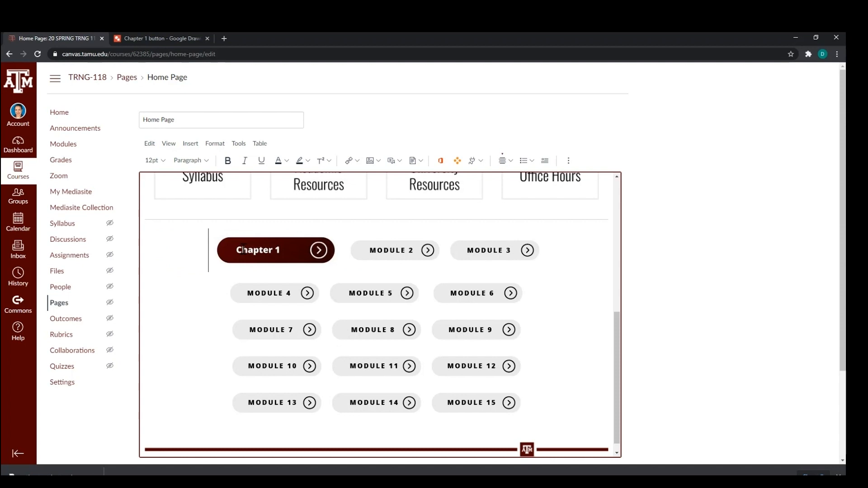